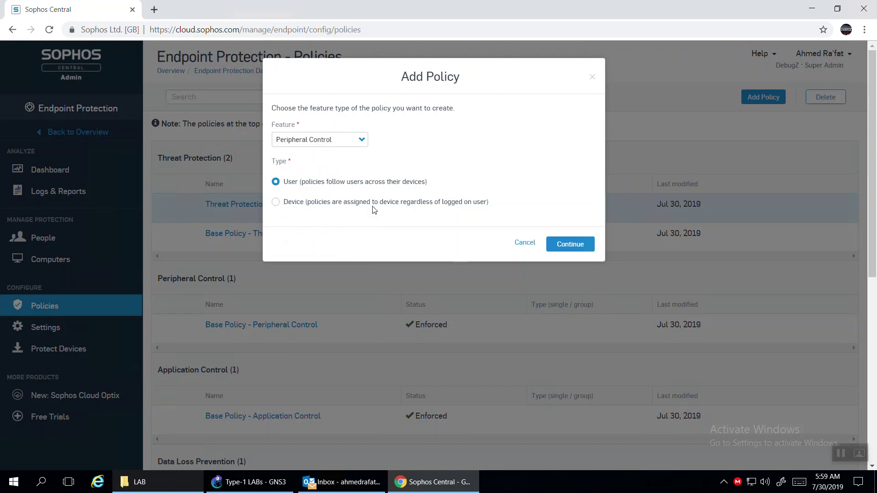
- Start a new Peripheral Control policy of the Device type, discarding the user-type draft
left_click(569, 247)
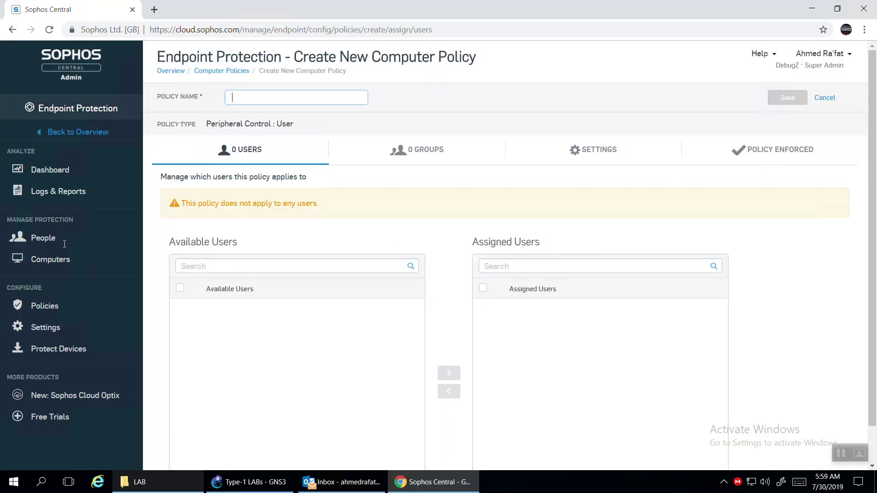
left_click(830, 98)
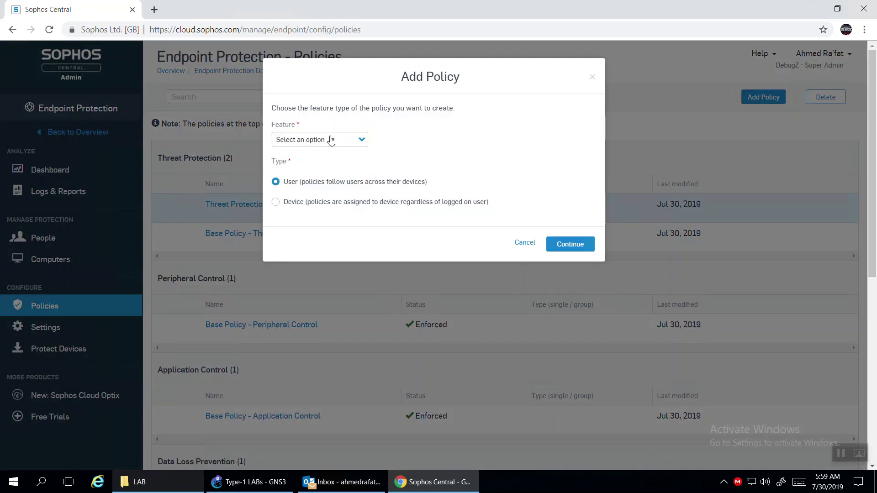
left_click(317, 141)
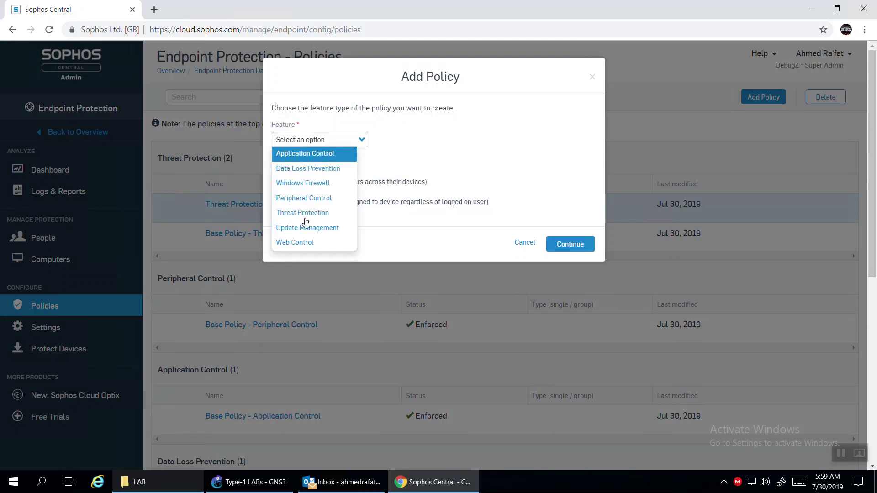
left_click(298, 197)
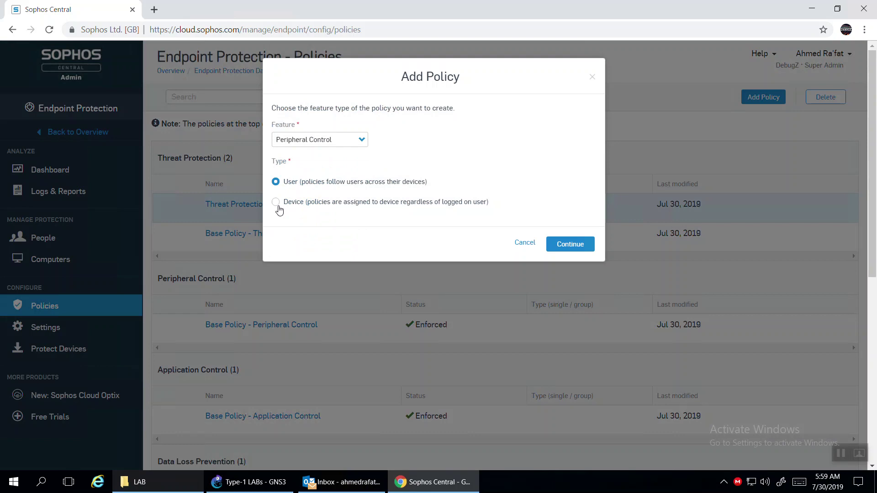
left_click(277, 202)
left_click(580, 245)
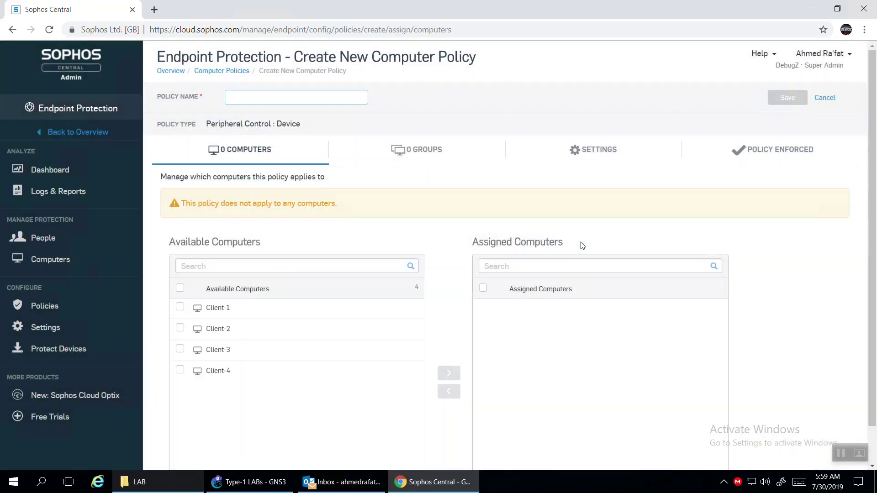
- Assign all available computers to the new policy and open its peripheral settings
left_click(180, 288)
left_click(449, 372)
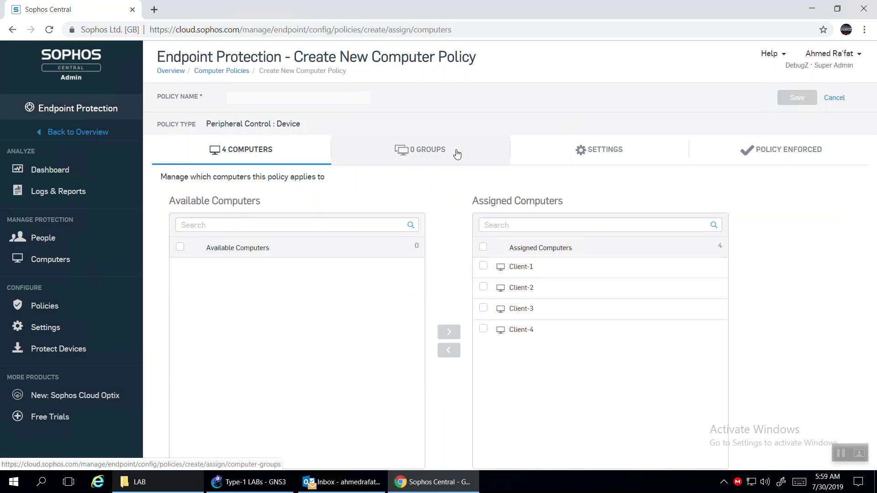
left_click(592, 152)
left_click(592, 152)
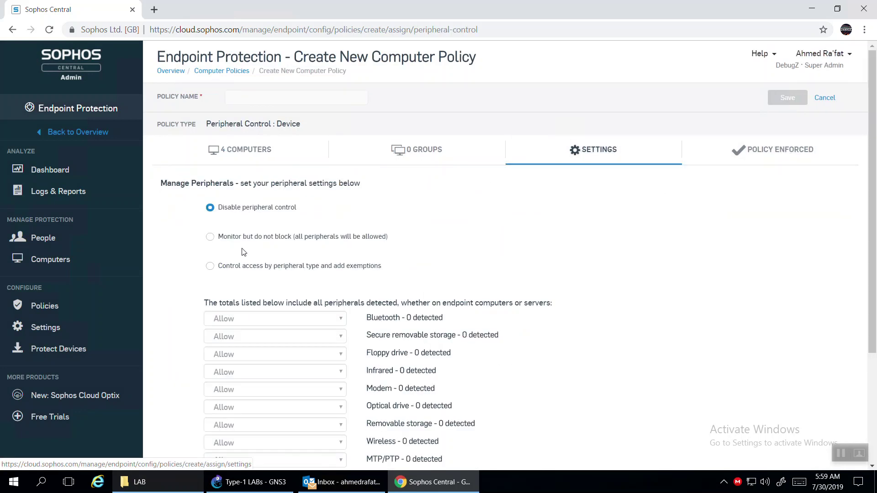
- Set the policy's peripheral management mode to control access by peripheral type and add exemptions
scroll(233, 232, "down", 4)
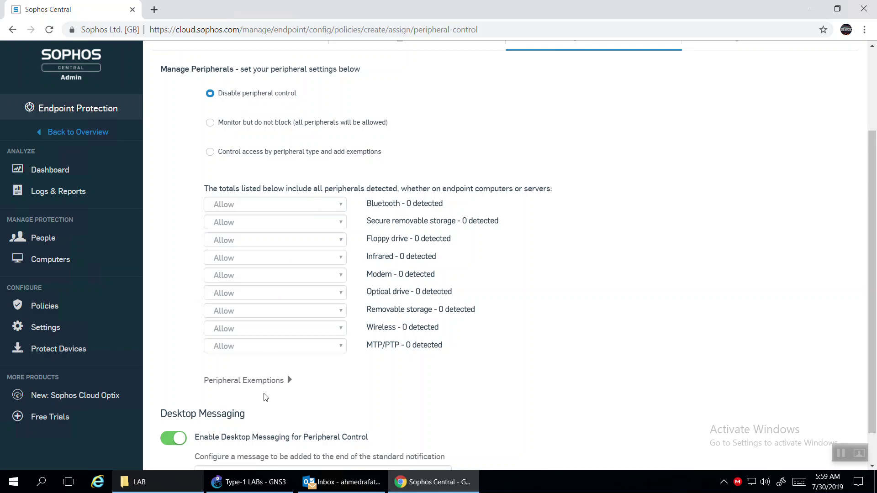
scroll(306, 292, "up", 1)
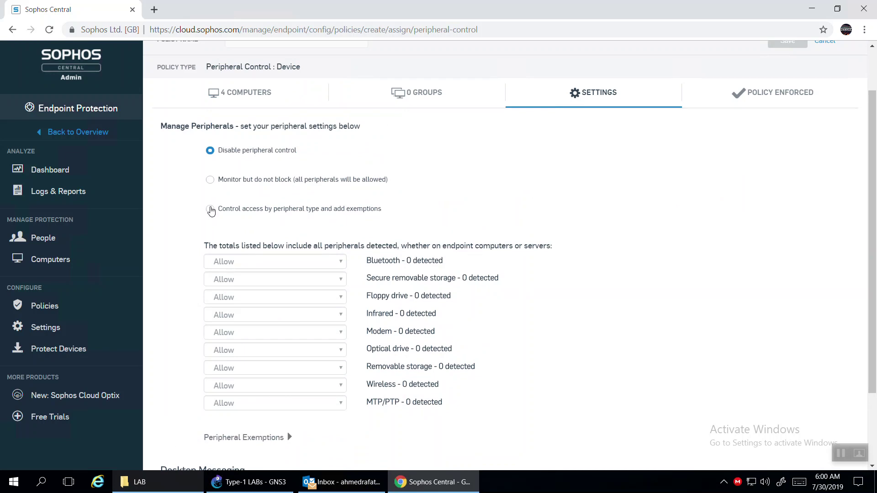
left_click(210, 209)
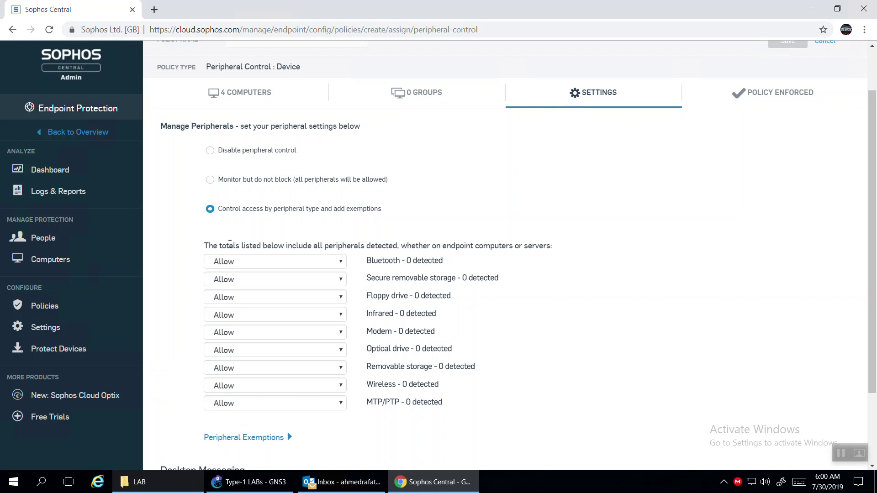
left_click(233, 263)
left_click(232, 263)
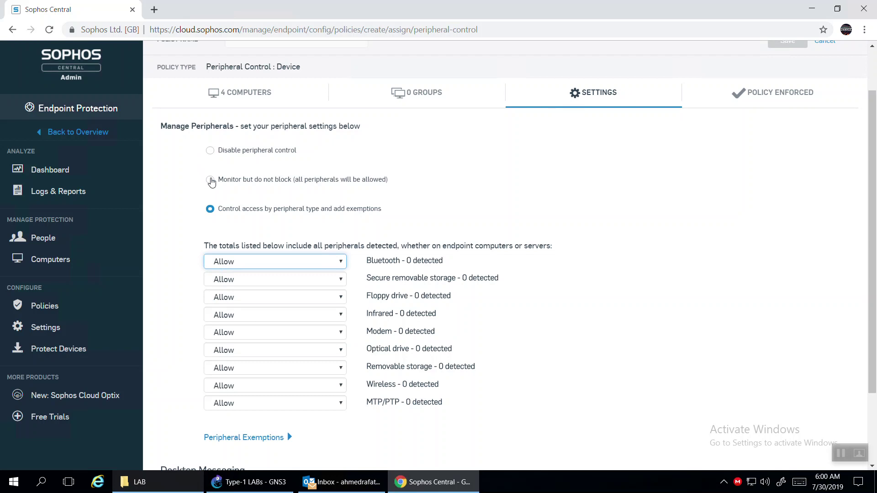
left_click(211, 181)
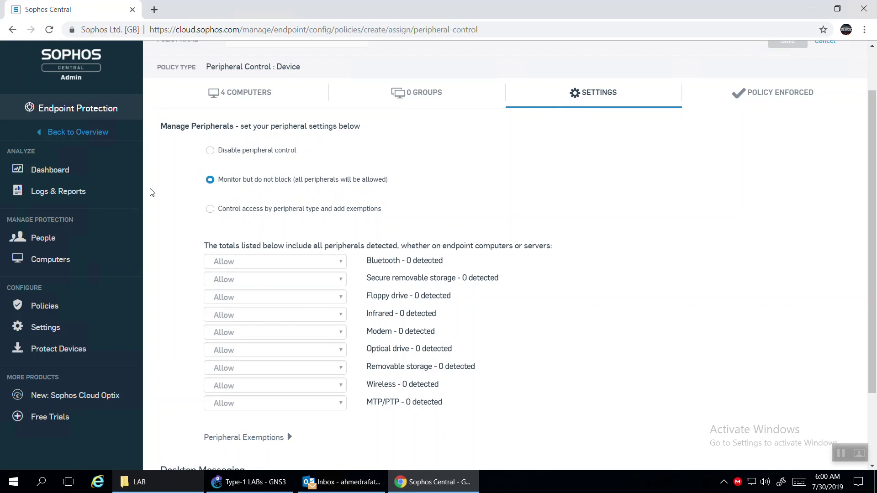
left_click(211, 210)
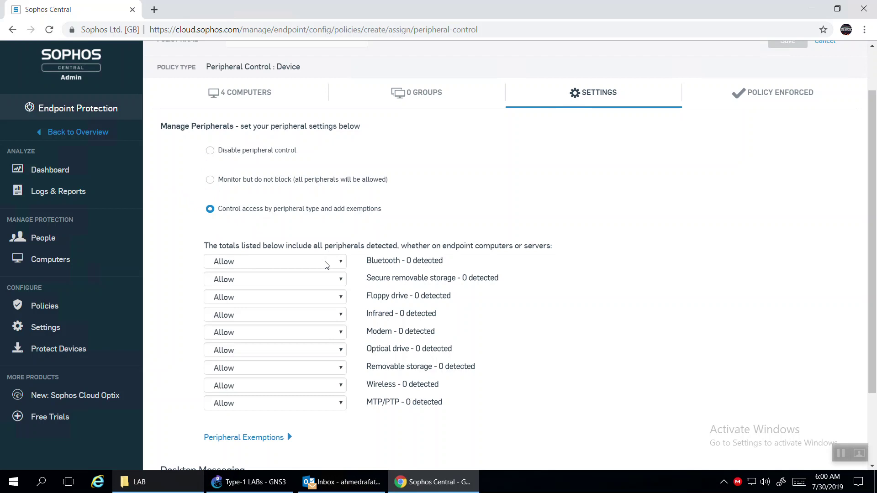
- Set floppy drive, secure removable storage, removable storage and optical drive access to Block
left_click(313, 296)
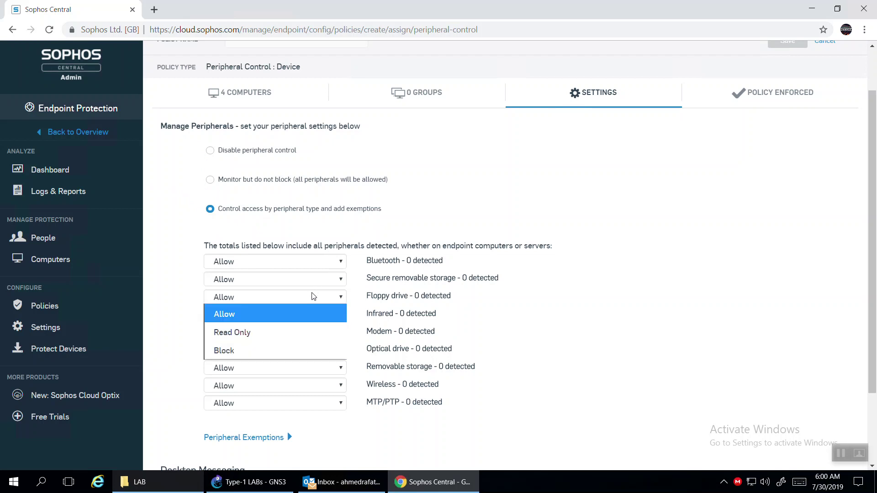
left_click(234, 350)
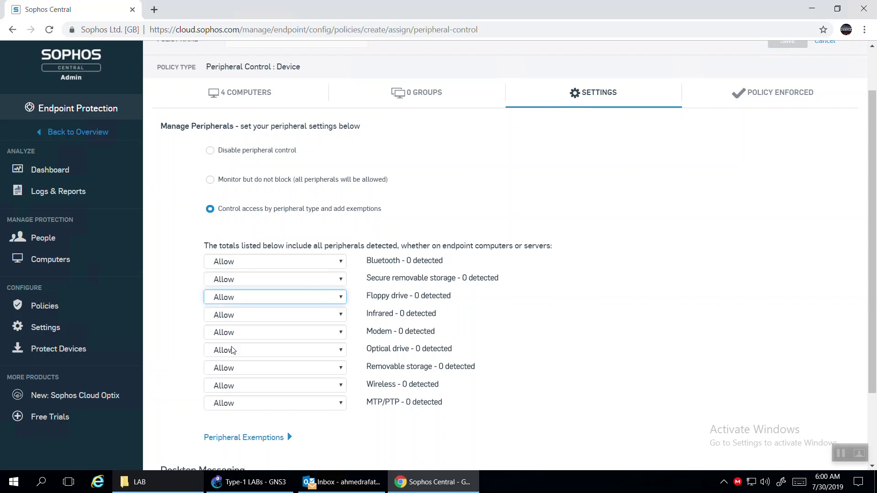
left_click(261, 283)
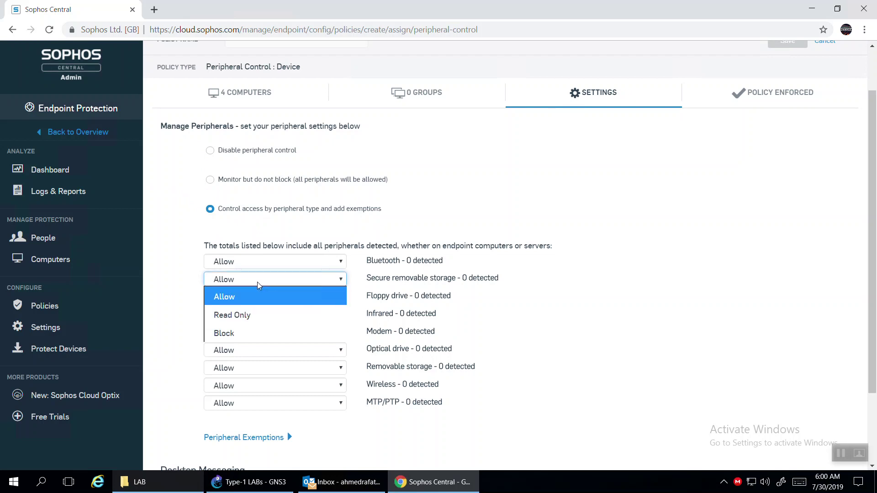
left_click(247, 333)
left_click(271, 367)
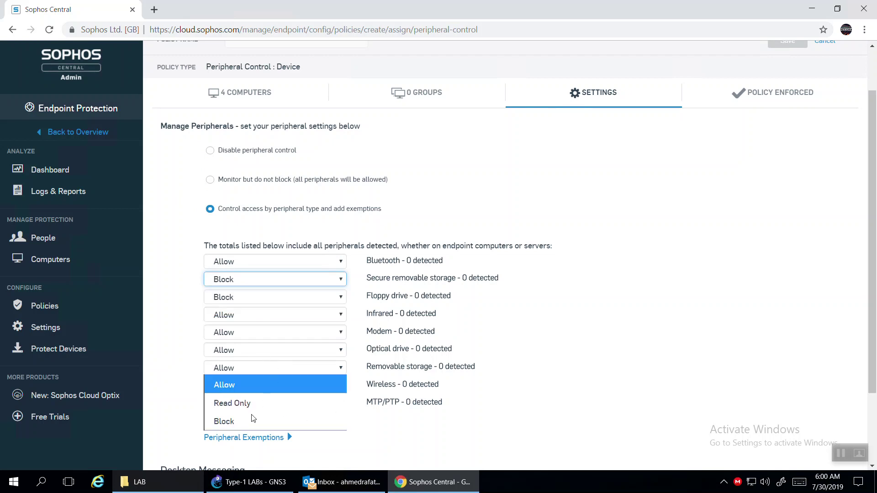
left_click(233, 420)
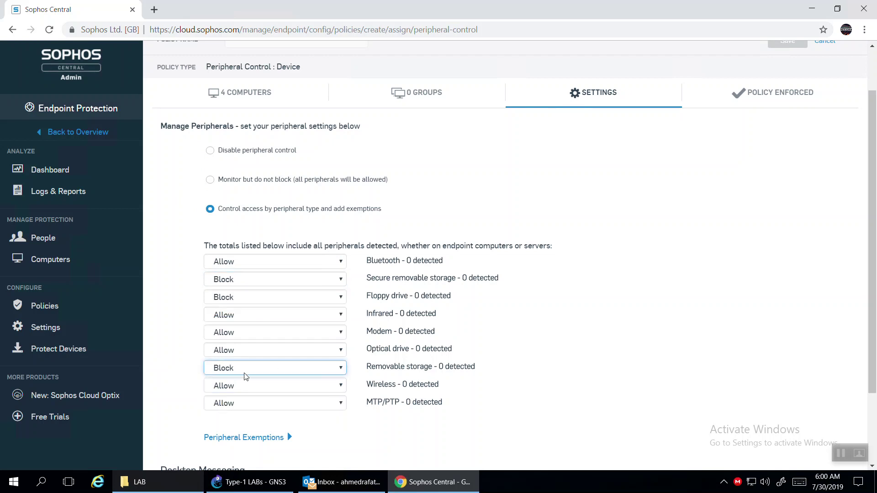
left_click(267, 352)
left_click(234, 401)
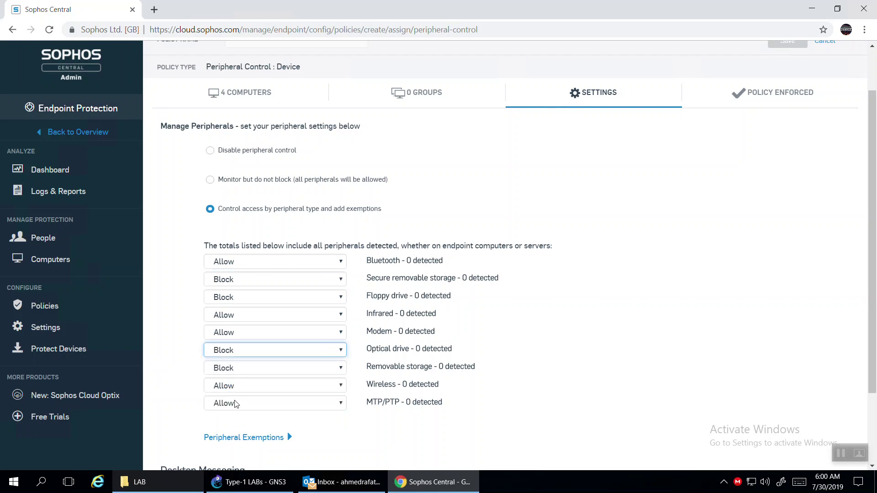
- Enter the desktop notification message "Debugz protects your device." for Peripheral Control
scroll(380, 345, "down", 1)
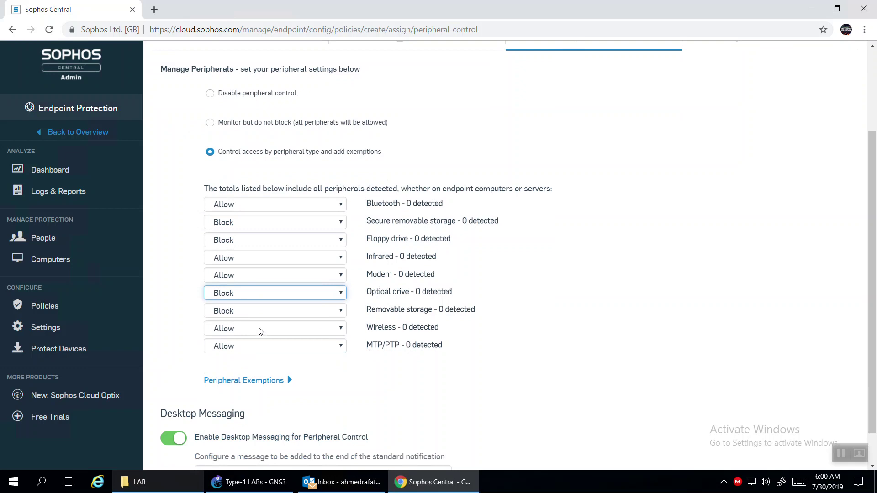
scroll(274, 426, "down", 1)
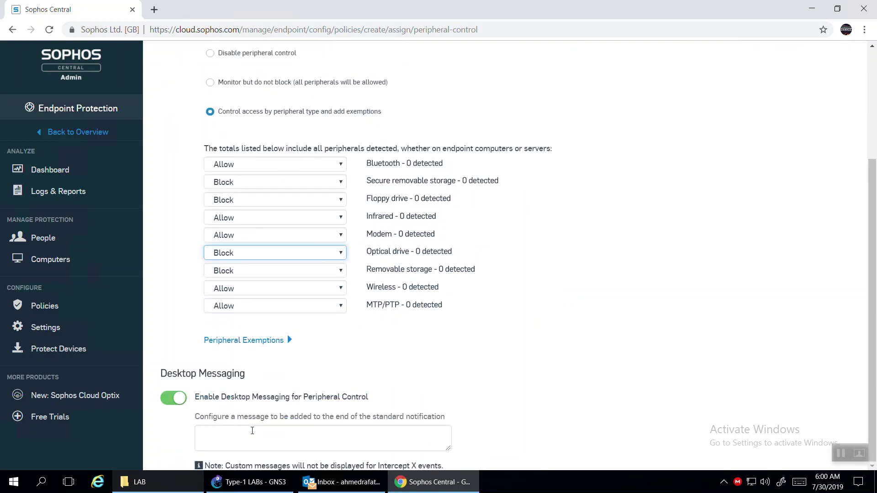
left_click(246, 443)
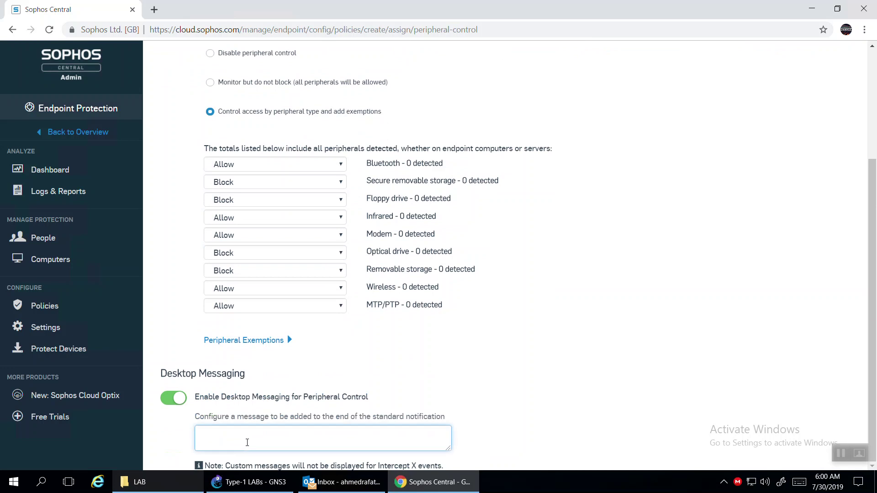
type("Debugz protects your device.")
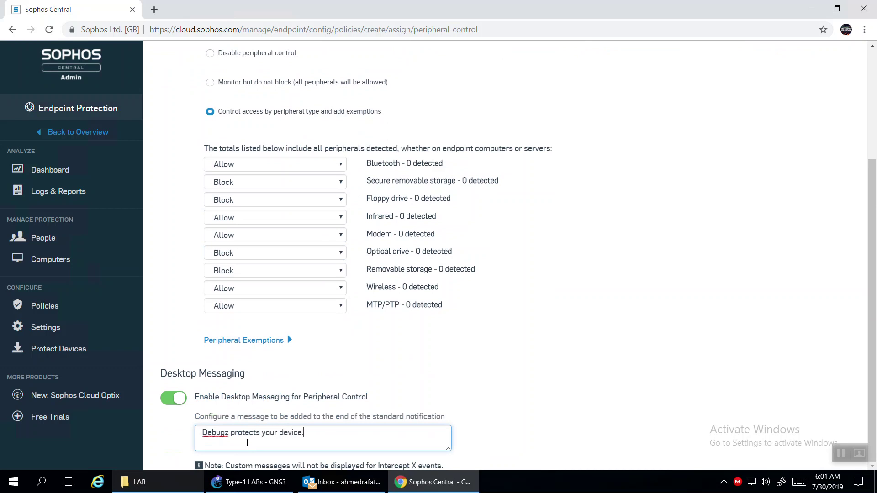
type("safely")
- Name the policy "Peripheral Control Policy" and save it as an enforced policy
scroll(776, 96, "up", 3)
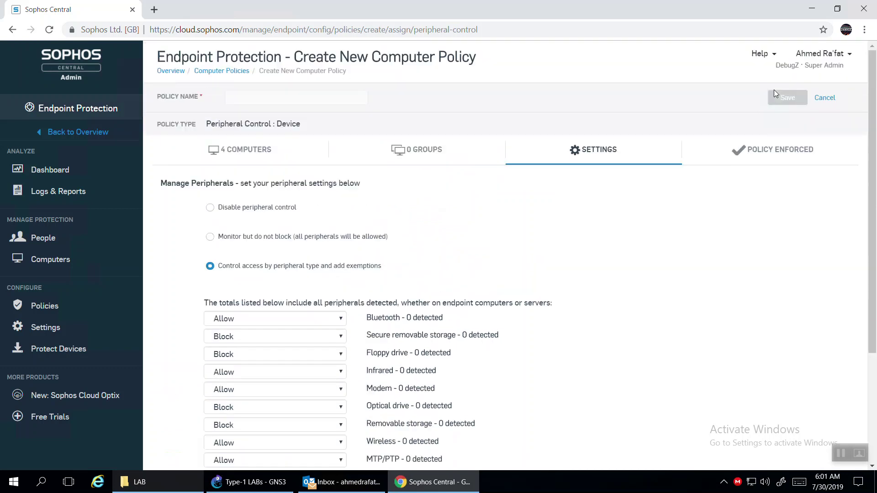
scroll(231, 153, "down", 2)
scroll(290, 127, "up", 2)
left_click(302, 97)
type("Prephi")
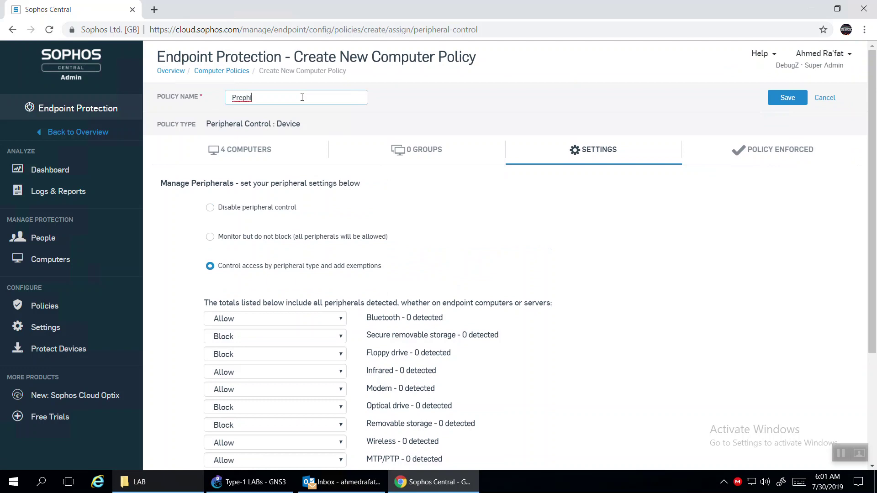
key("BackSpace")
key("BackSpace")
key("BackSpace")
type("eral Control Policy")
left_click(781, 99)
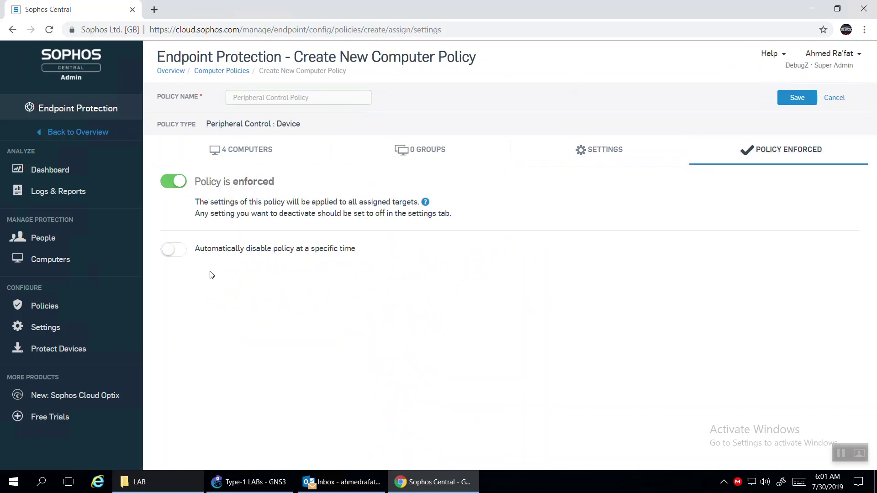
left_click(793, 98)
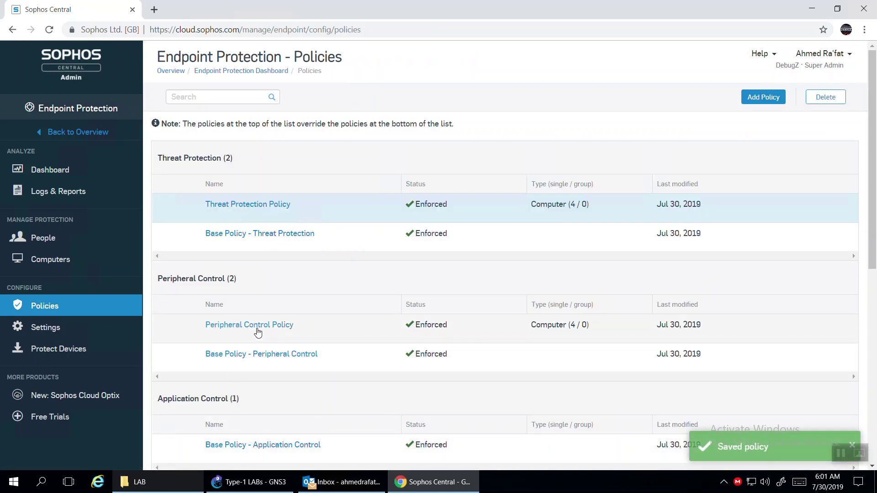
- Switch to the remote client desktop and check the devices and drives listed in This PC
mouse_move(543, 6)
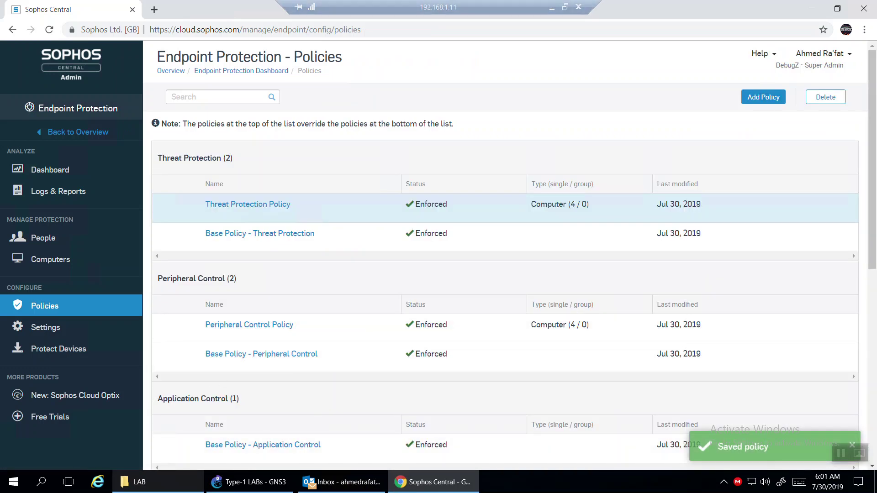
left_click(549, 7)
left_click(183, 483)
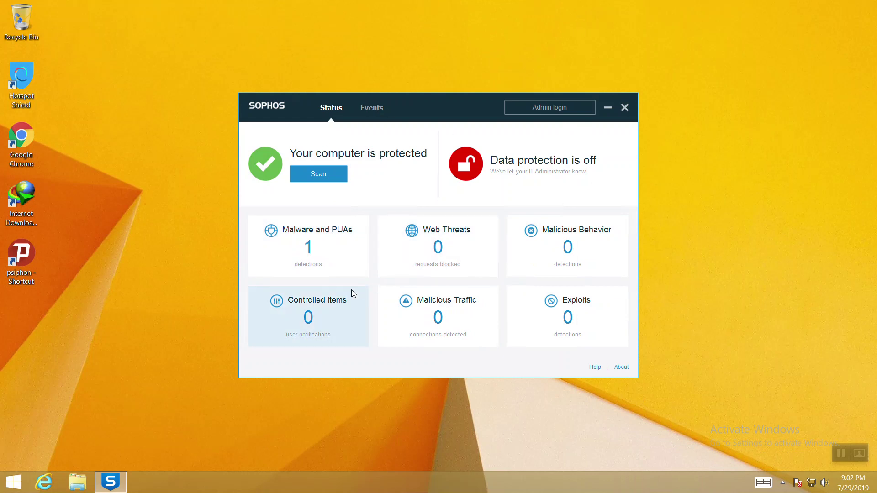
left_click(78, 482)
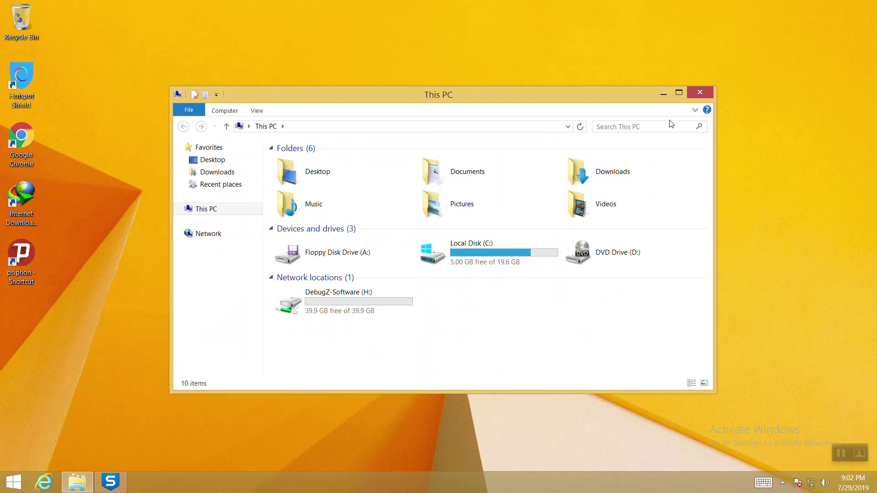
left_click(700, 92)
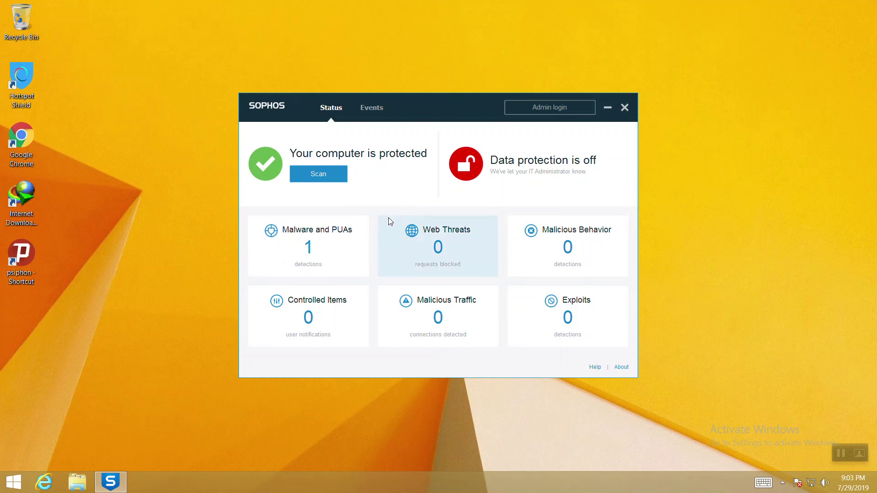
- Leave the remote client session and switch to the Network Security Mastery presentation slide
left_click(553, 10)
left_click(588, 489)
key("f")
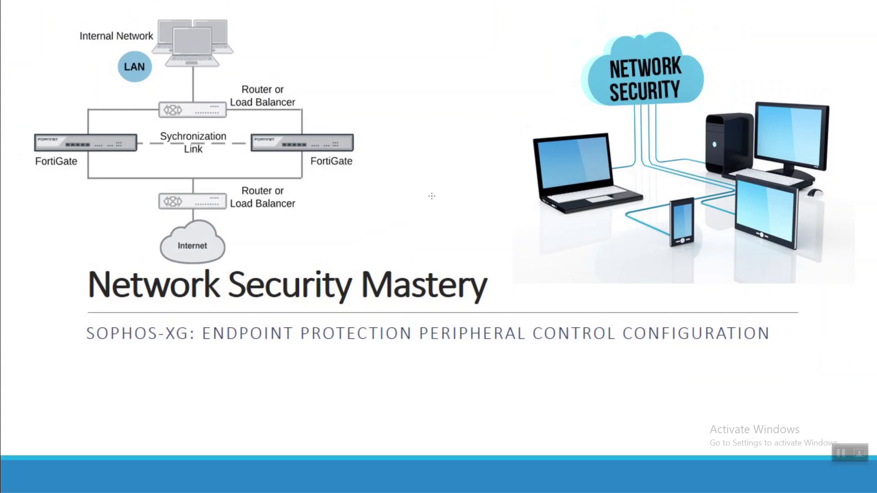